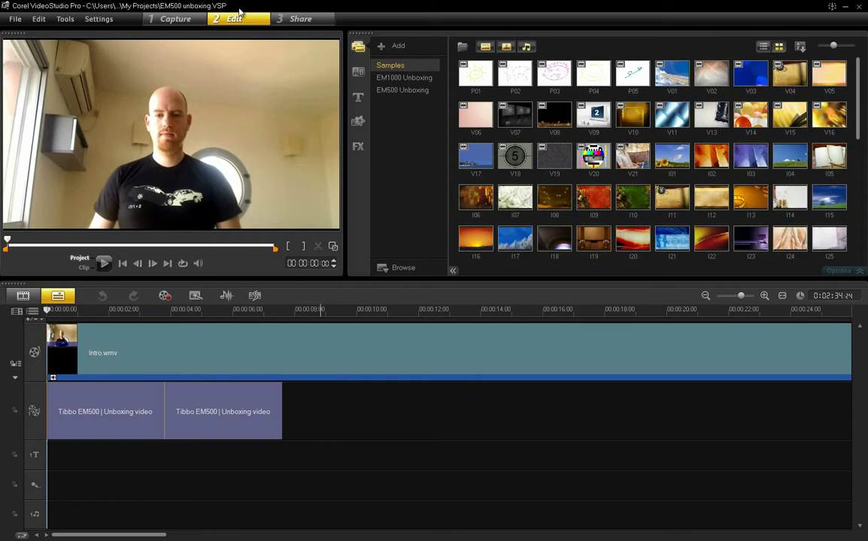
# Step: Switch to the Capture step and choose DV Quick Scan from the capture options
pyautogui.click(179, 22)
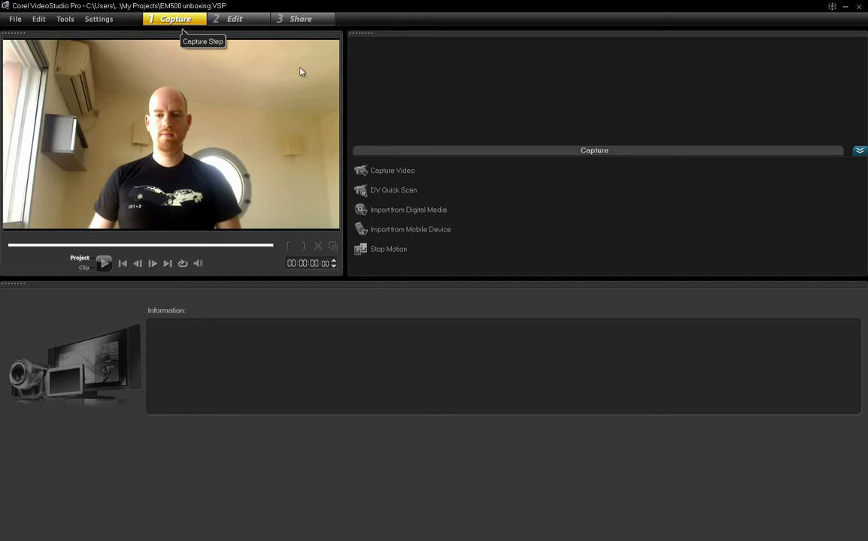
pyautogui.click(413, 191)
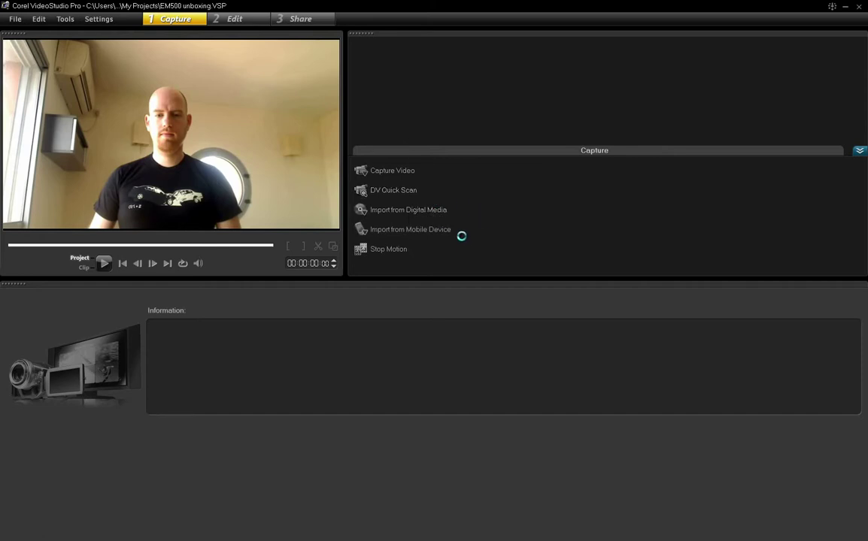
pyautogui.click(393, 255)
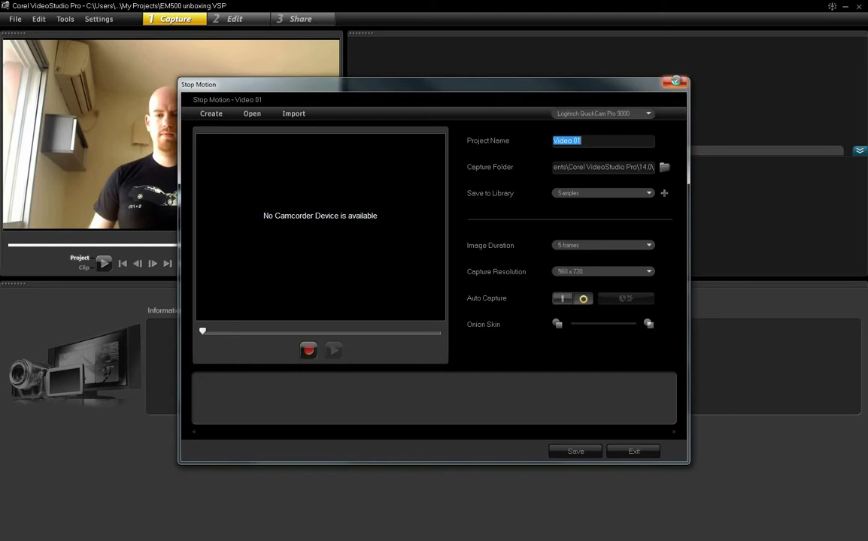
pyautogui.click(674, 83)
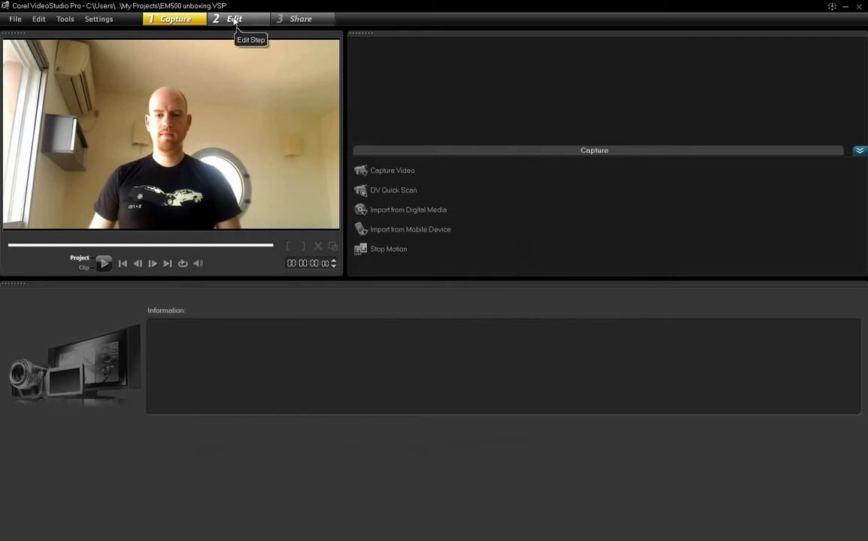
# Step: Enter the Edit step and toggle the library's video and photo filters off and back on
pyautogui.click(235, 23)
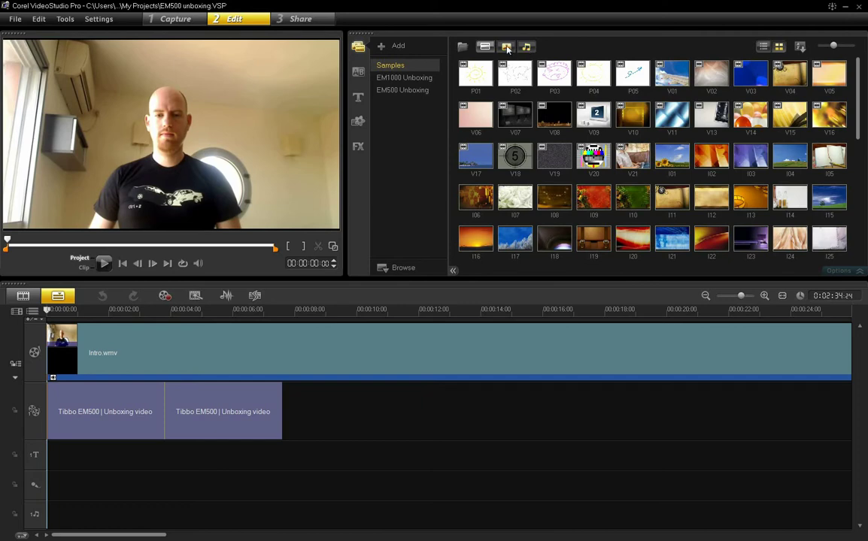
pyautogui.click(483, 48)
pyautogui.click(506, 47)
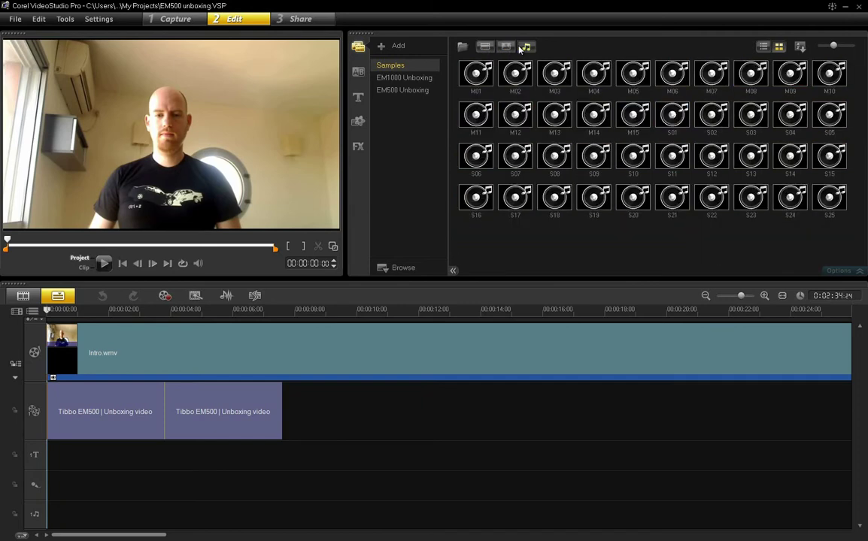
pyautogui.click(506, 47)
pyautogui.click(485, 47)
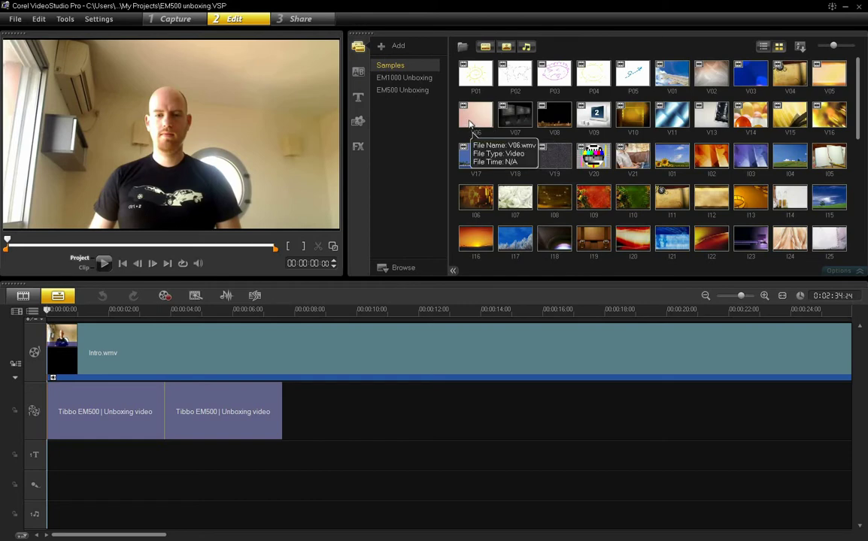
# Step: Add the V06 sample clip to the overlay track, trim its end and start, and shift it earlier
pyautogui.moveTo(469, 122); pyautogui.dragTo(326, 406)
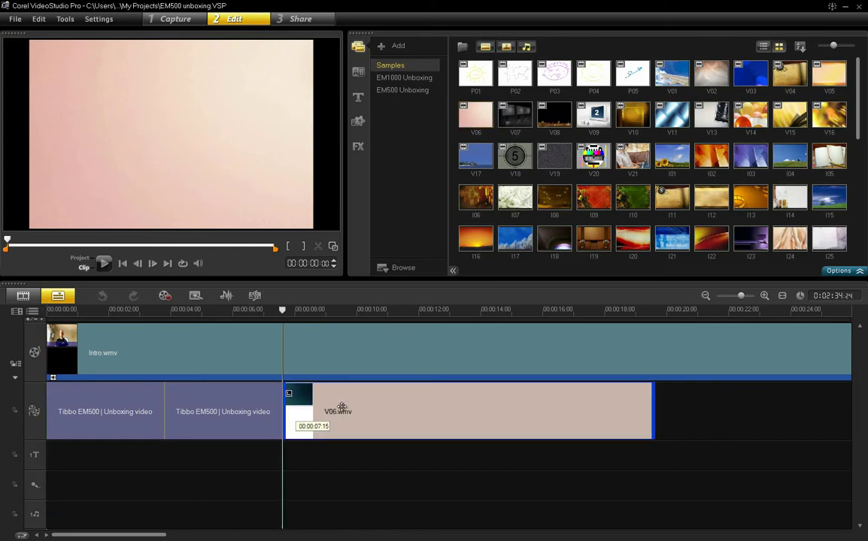
pyautogui.moveTo(655, 411); pyautogui.dragTo(498, 410)
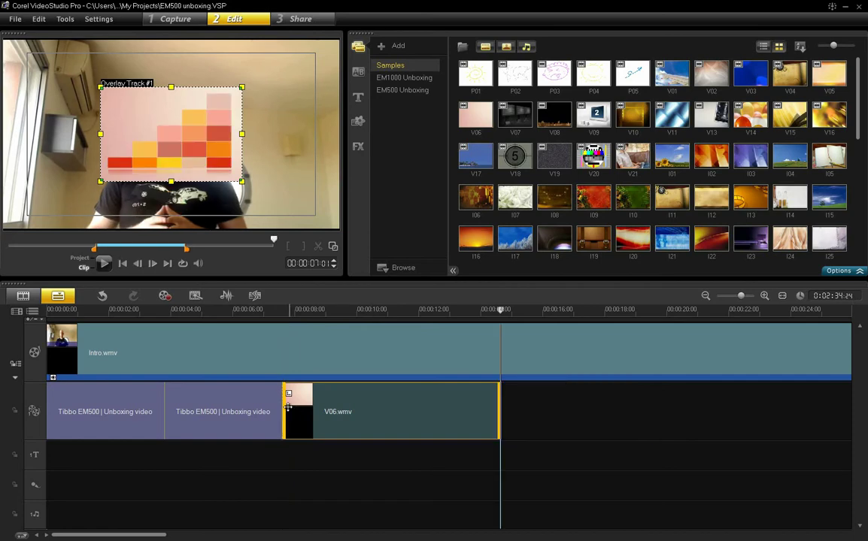
pyautogui.moveTo(282, 406); pyautogui.dragTo(208, 421)
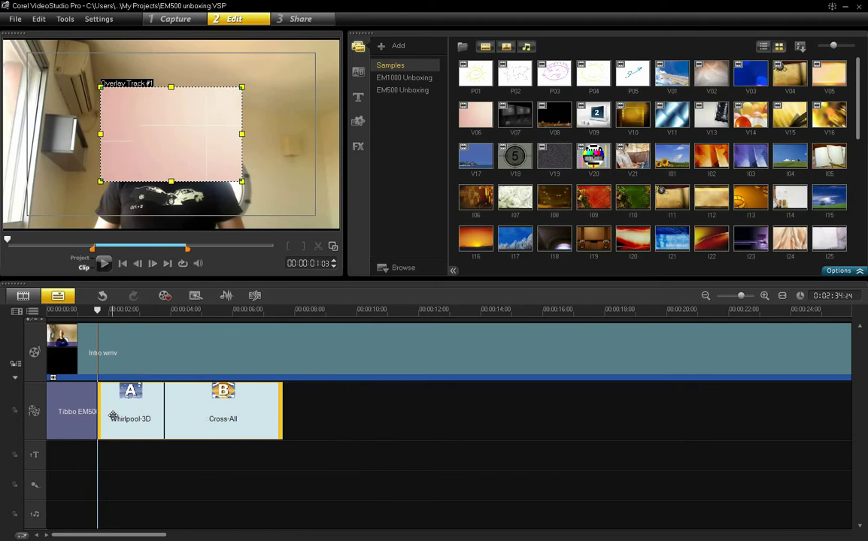
# Step: Undo the overlay clip edits, then list All transition categories and scroll the gallery
pyautogui.hotkey('ctrl', 'z')
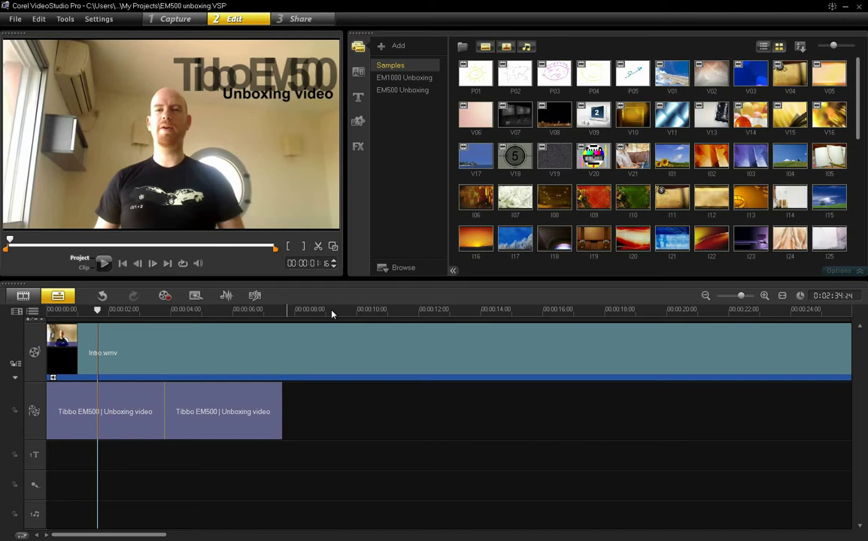
pyautogui.click(360, 73)
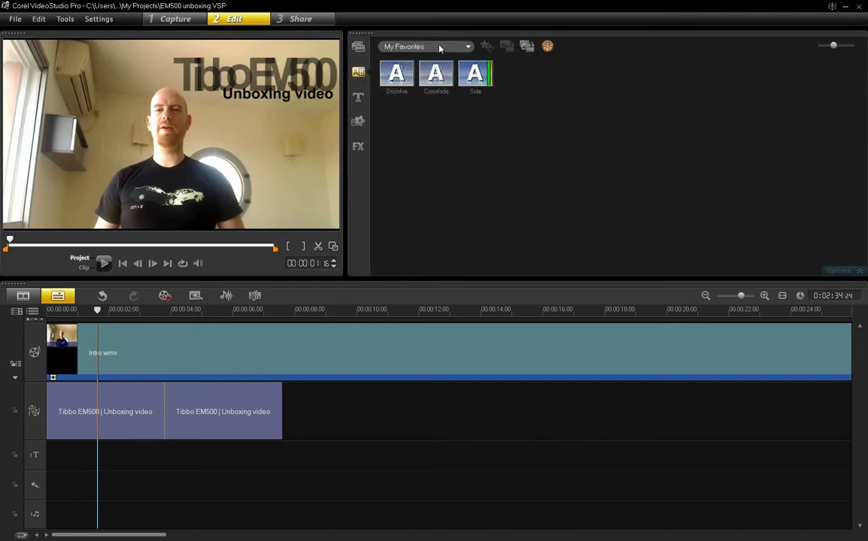
pyautogui.click(439, 47)
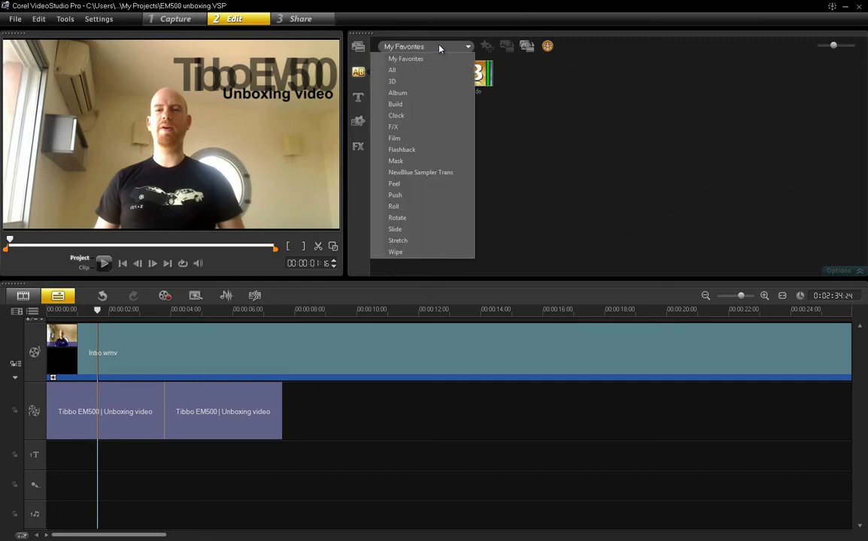
pyautogui.click(401, 72)
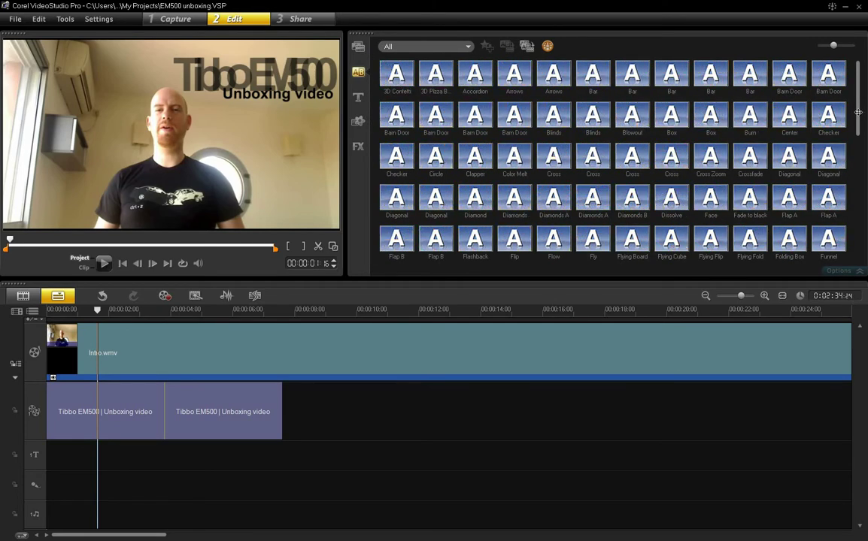
pyautogui.moveTo(858, 103); pyautogui.dragTo(857, 126)
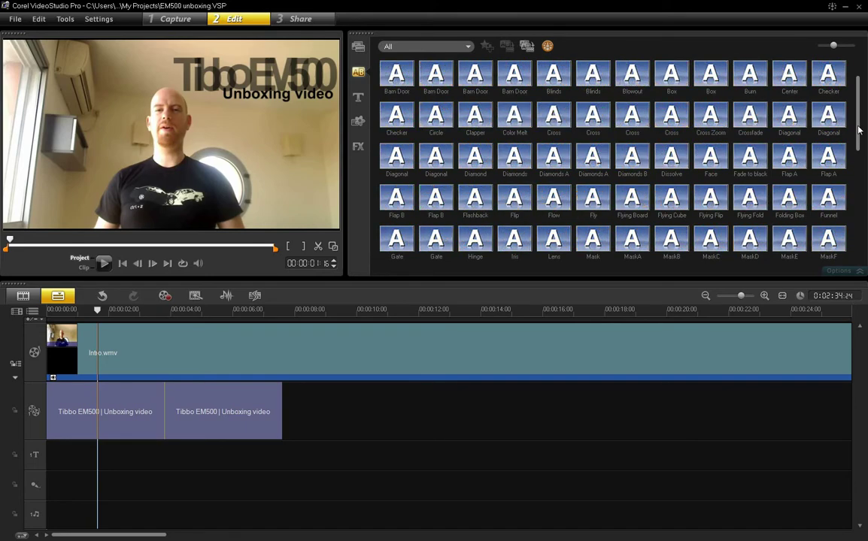
# Step: Show the Title presets, dismiss the content guide, and select the first Tibbo EM500 title clip
pyautogui.click(359, 100)
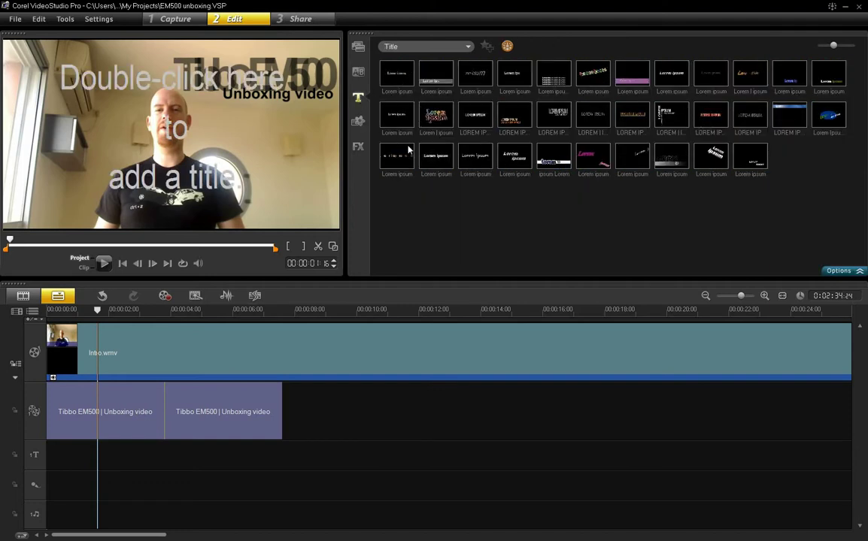
pyautogui.click(508, 47)
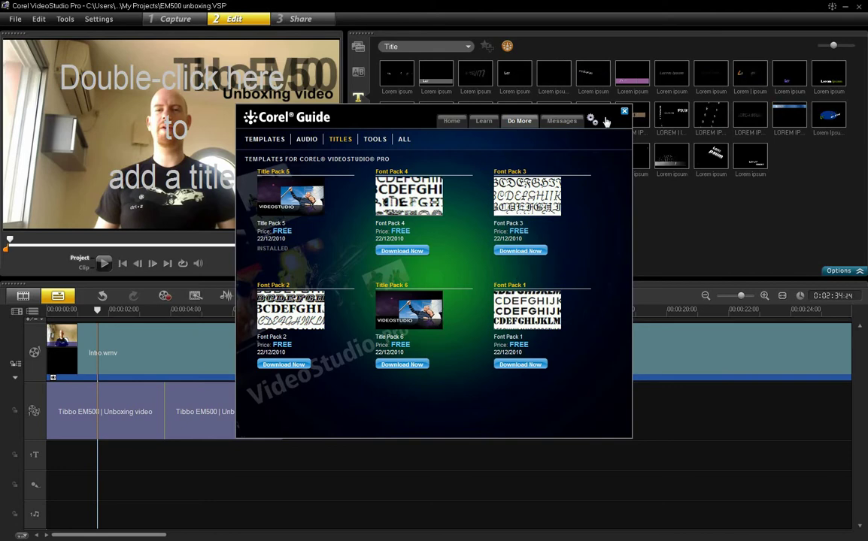
pyautogui.click(624, 112)
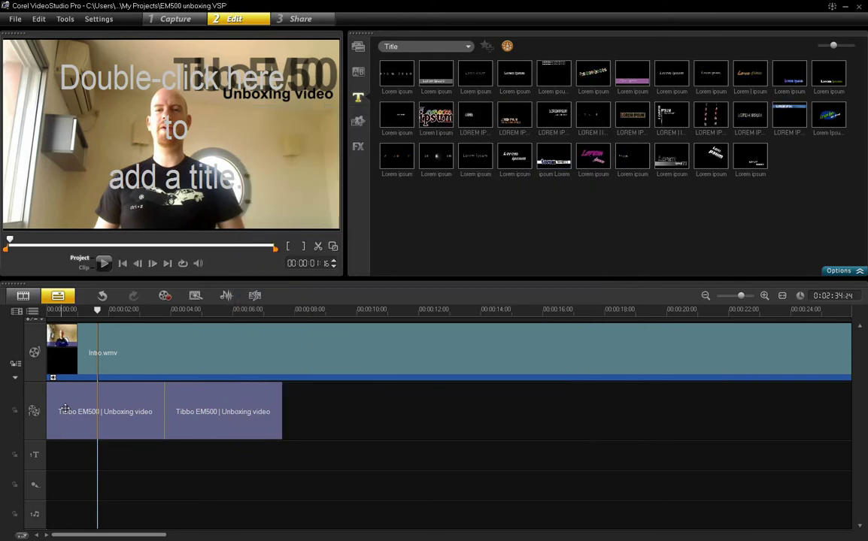
pyautogui.click(89, 421)
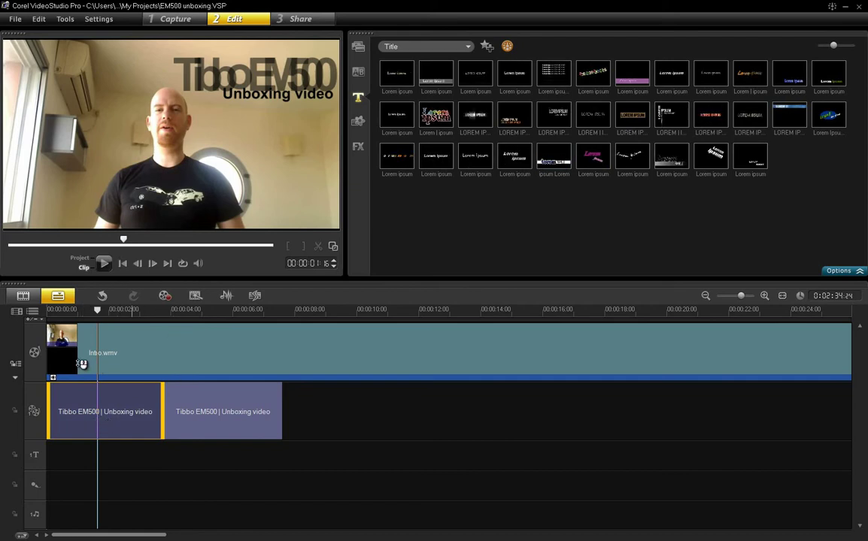
pyautogui.moveTo(104, 313); pyautogui.dragTo(133, 312)
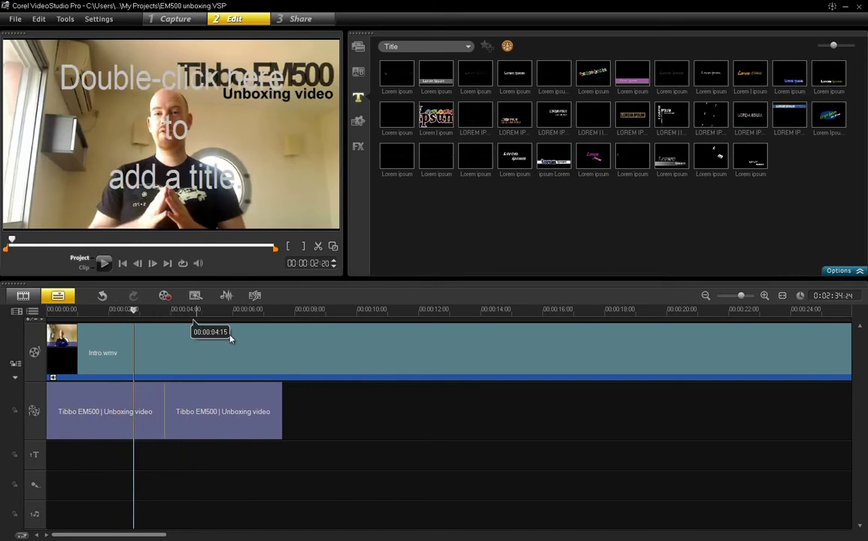
# Step: Show the video filter gallery, apply Emboss to Intro.wmv, then undo it
pyautogui.click(358, 121)
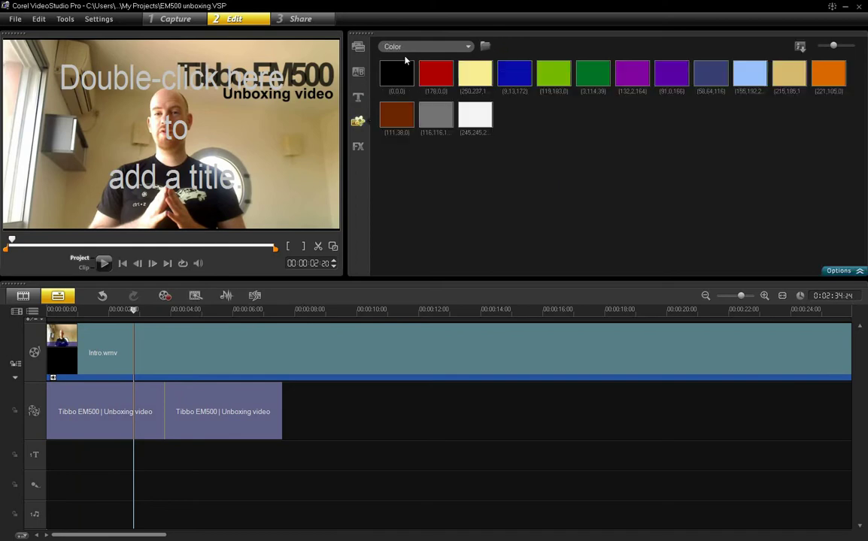
pyautogui.click(358, 146)
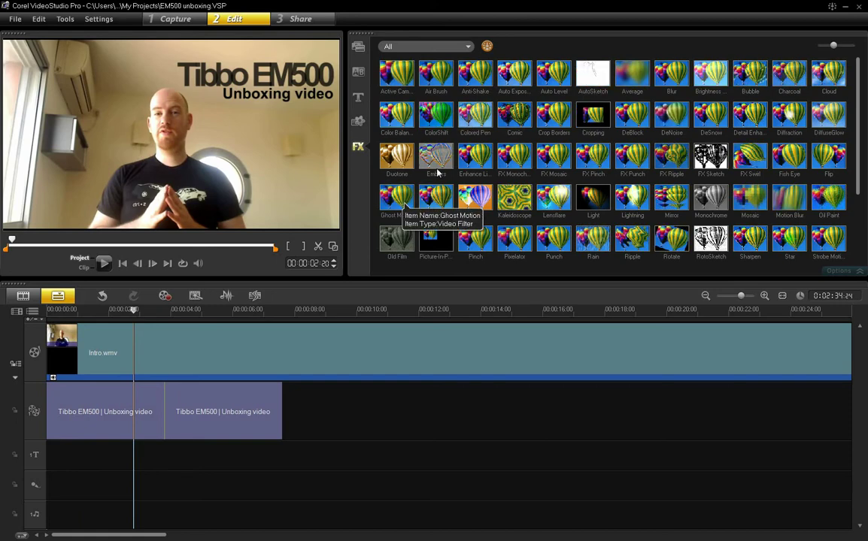
pyautogui.moveTo(437, 160); pyautogui.dragTo(407, 349)
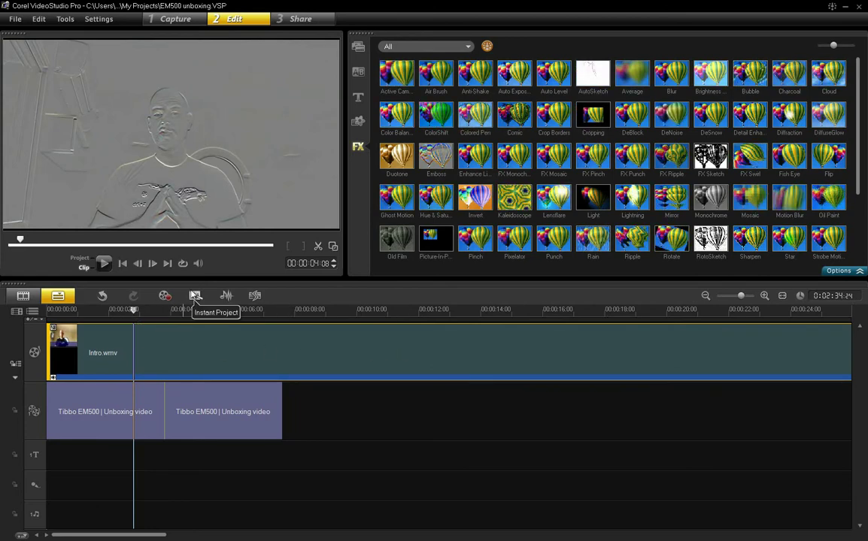
pyautogui.hotkey('ctrl', 'z')
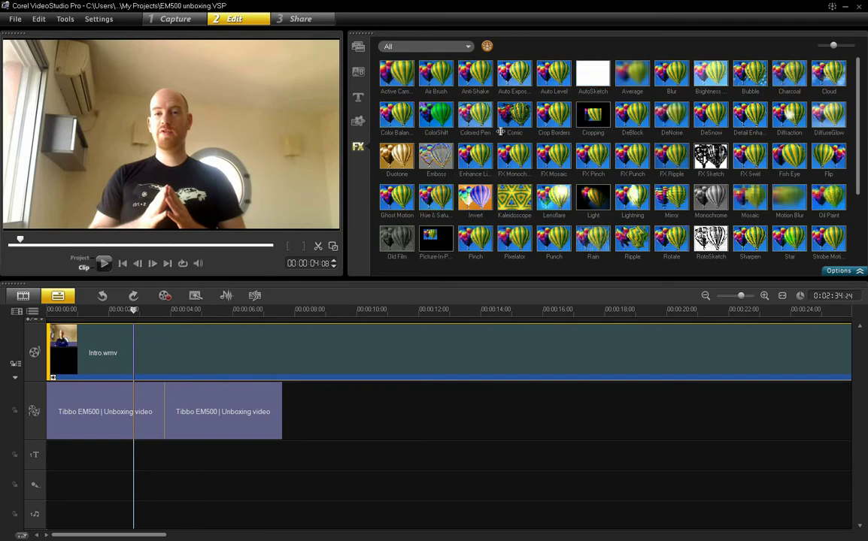
# Step: Show the media Samples, switch to the Sound Mixer view, and select the Intro.wmv audio track
pyautogui.click(256, 297)
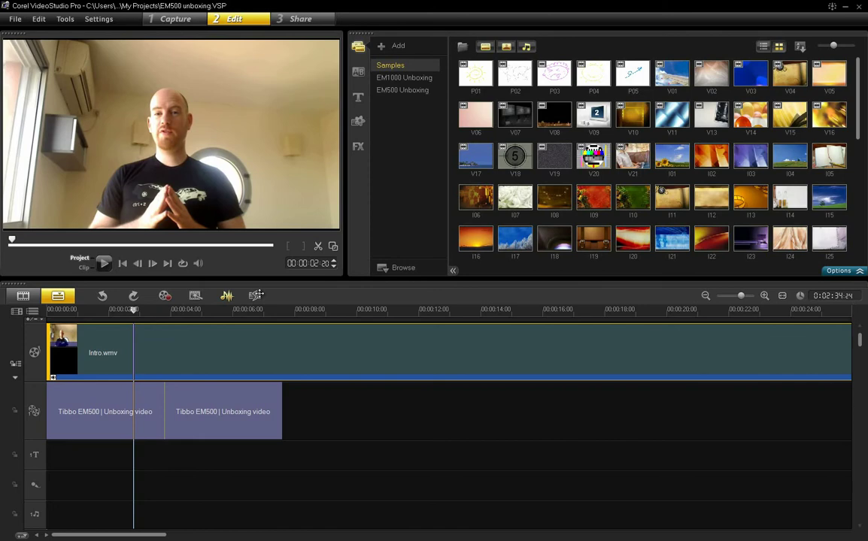
pyautogui.click(226, 297)
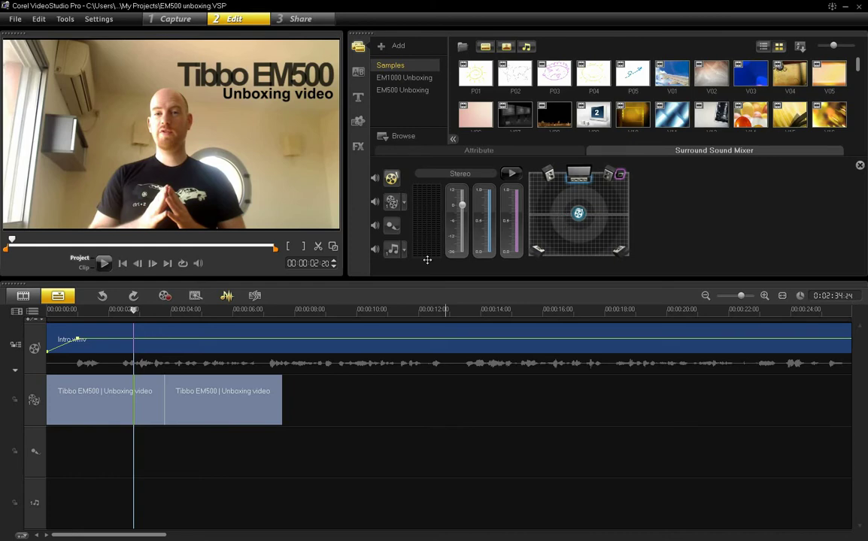
pyautogui.click(234, 364)
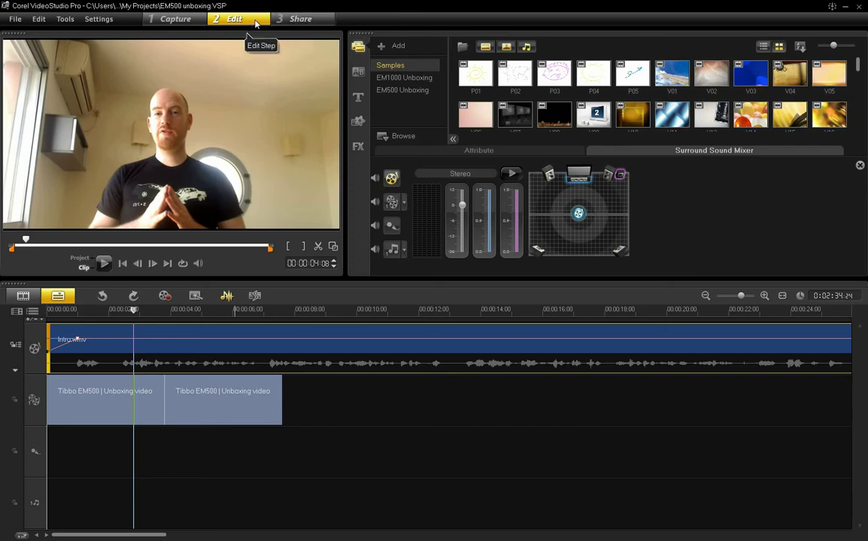
# Step: In the Share step, choose Blu-ray from the Create Disc formats
pyautogui.click(294, 20)
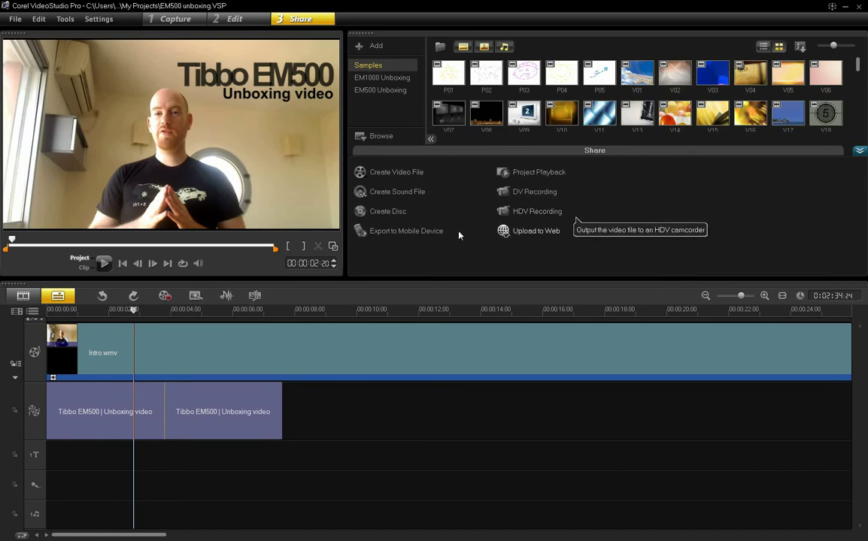
pyautogui.click(388, 212)
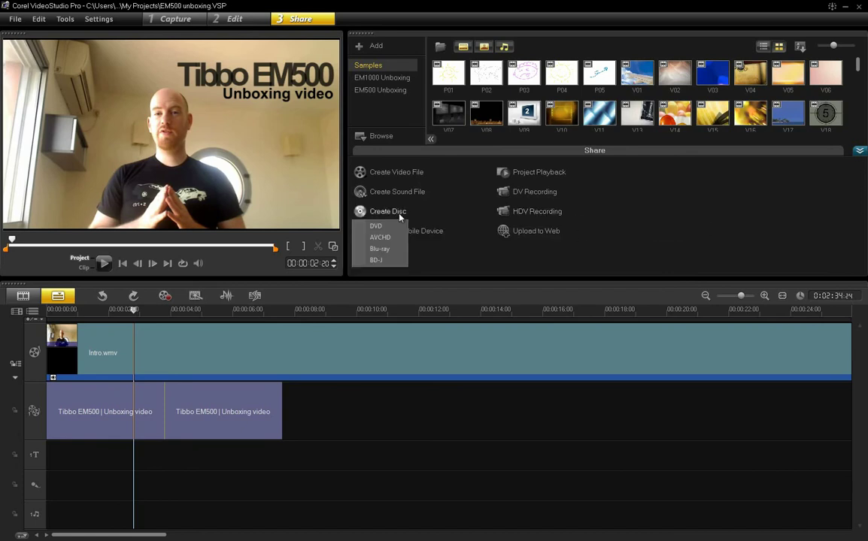
pyautogui.click(387, 249)
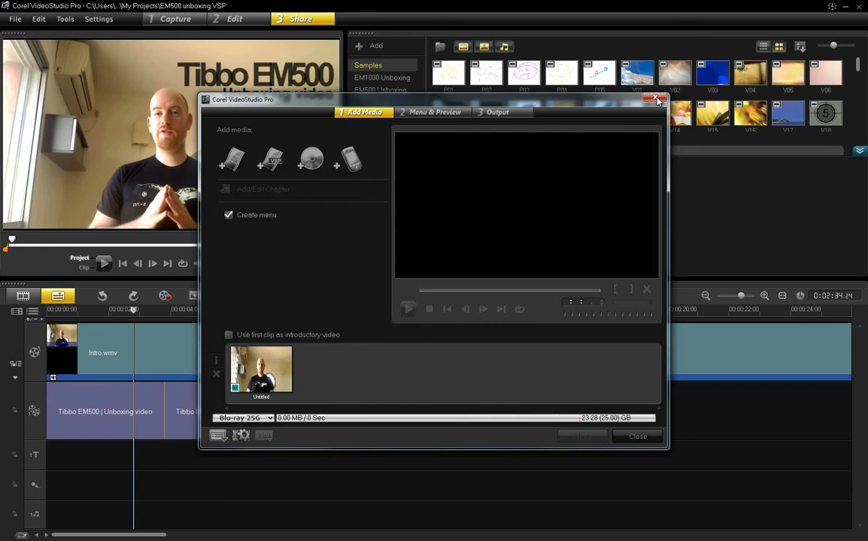
# Step: Close the disc wizard, dock the preview top right beside the library, and re-dock the timeline below
pyautogui.click(656, 99)
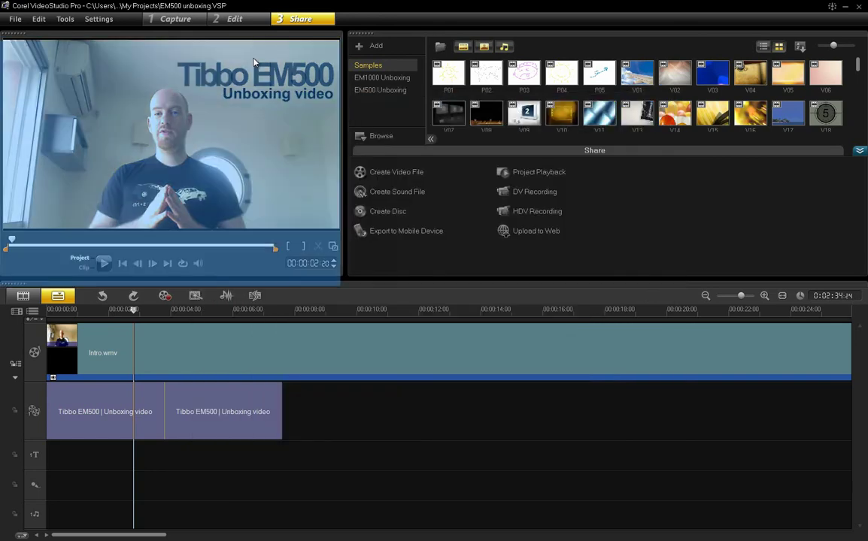
pyautogui.moveTo(253, 62); pyautogui.dragTo(483, 162)
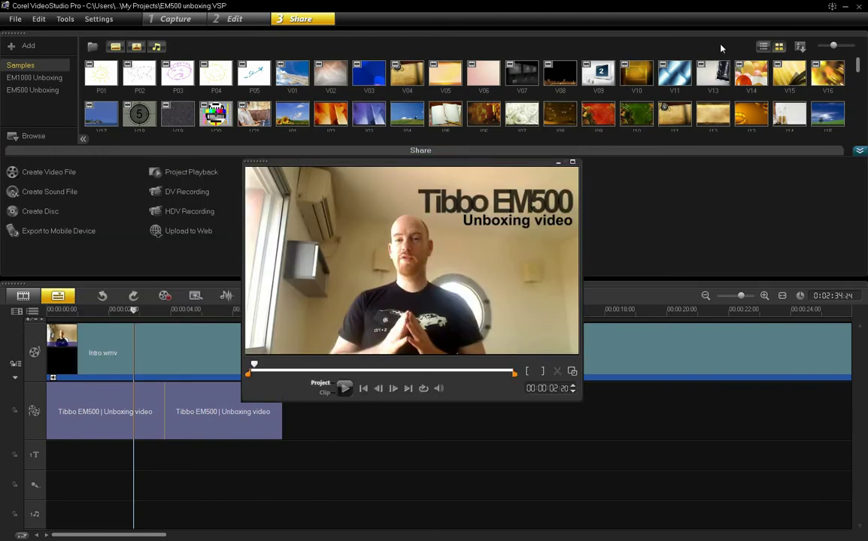
pyautogui.moveTo(442, 151); pyautogui.dragTo(726, 46)
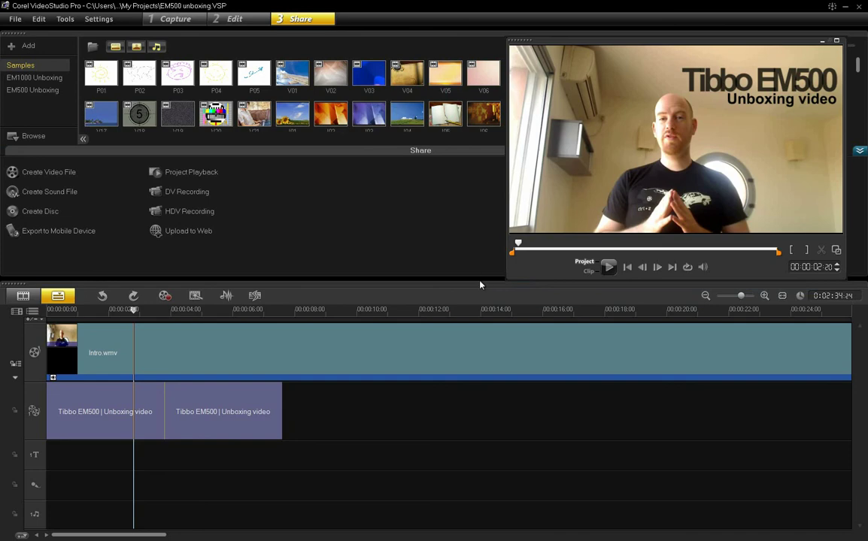
pyautogui.moveTo(480, 285); pyautogui.dragTo(470, 313)
pyautogui.moveTo(375, 323)
pyautogui.mouseDown()
pyautogui.moveTo(447, 309)
pyautogui.moveTo(410, 297)
pyautogui.moveTo(397, 242)
pyautogui.moveTo(377, 275)
pyautogui.moveTo(381, 304)
pyautogui.moveTo(371, 331)
pyautogui.mouseUp()
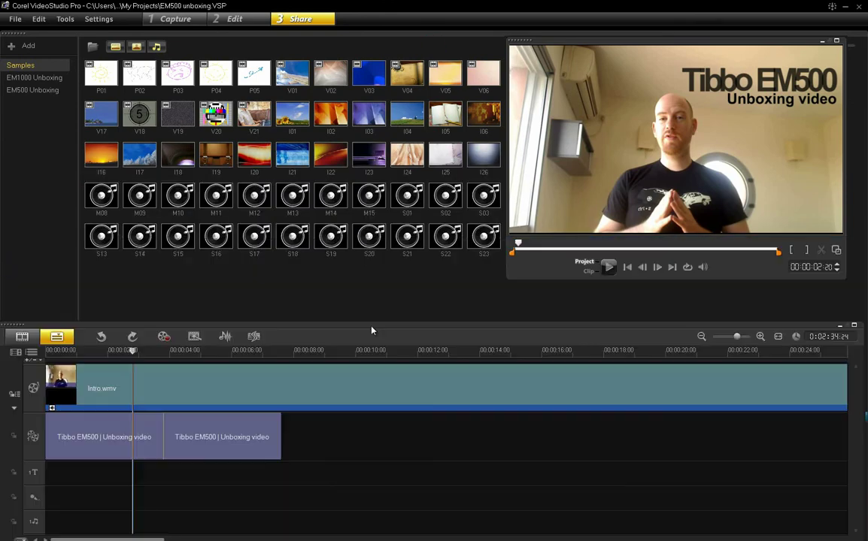